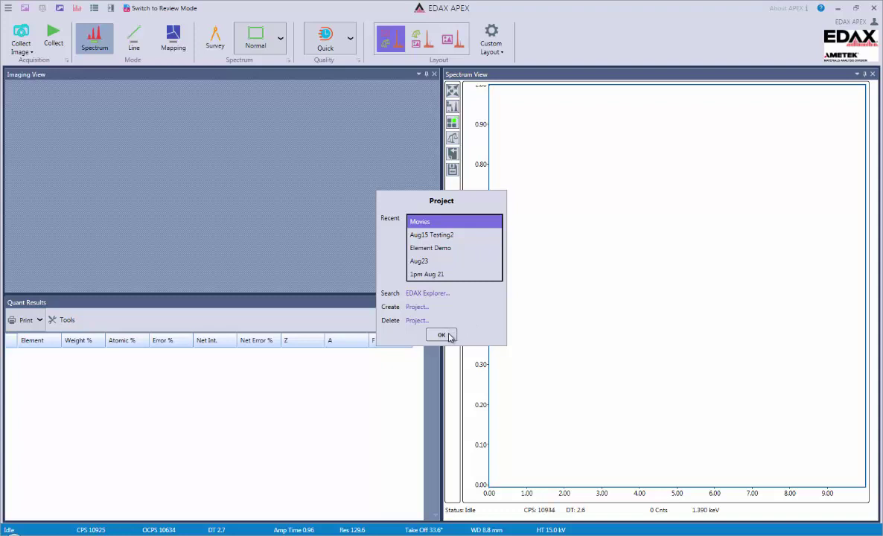
# Open the recent project Movies from the Project dialog
pyautogui.click(441, 335)
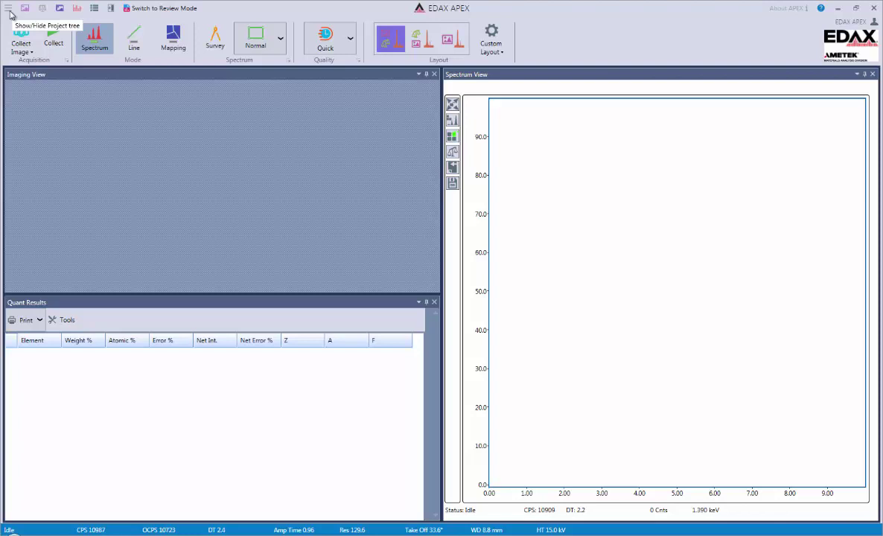
pyautogui.click(10, 14)
pyautogui.click(10, 14)
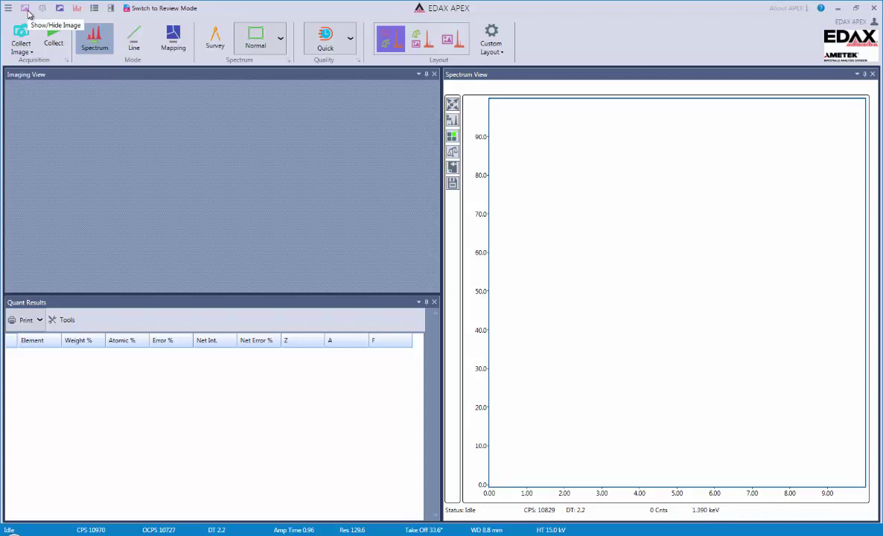
pyautogui.click(27, 11)
pyautogui.click(27, 12)
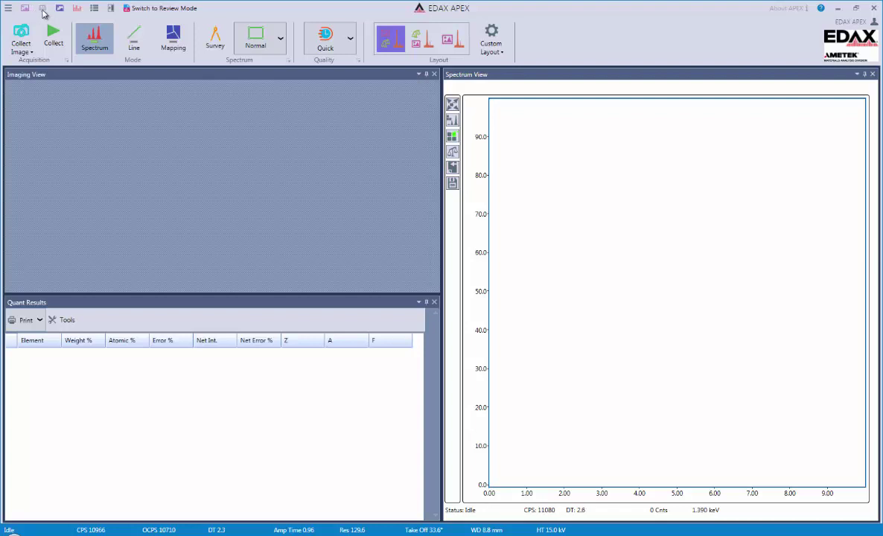
pyautogui.click(42, 12)
pyautogui.click(43, 12)
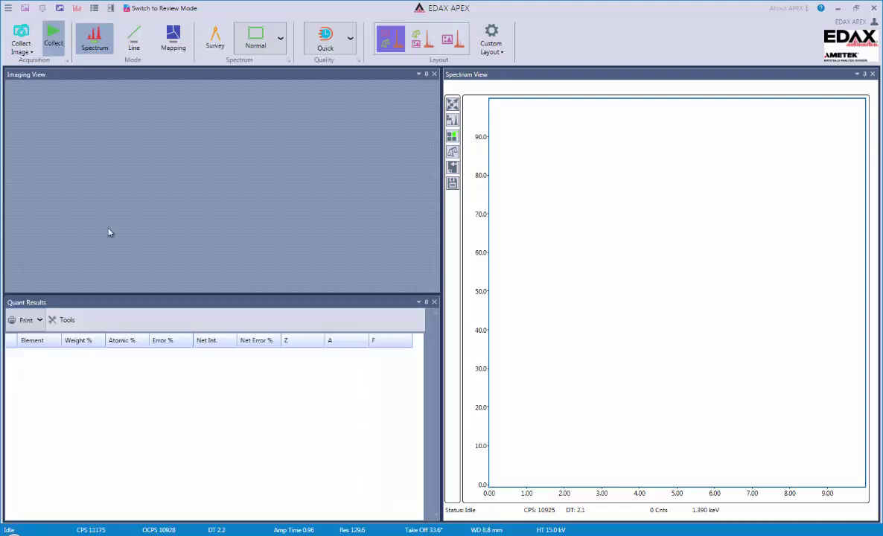
pyautogui.click(95, 9)
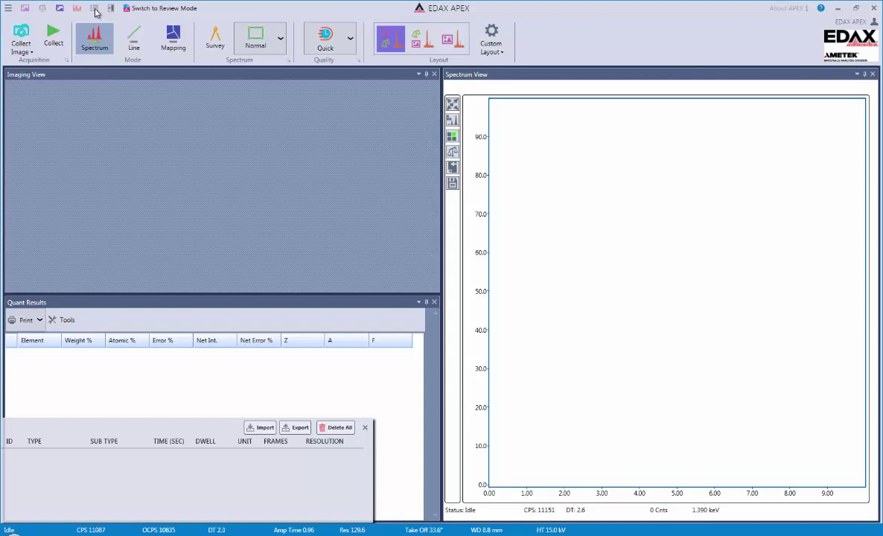
pyautogui.click(95, 9)
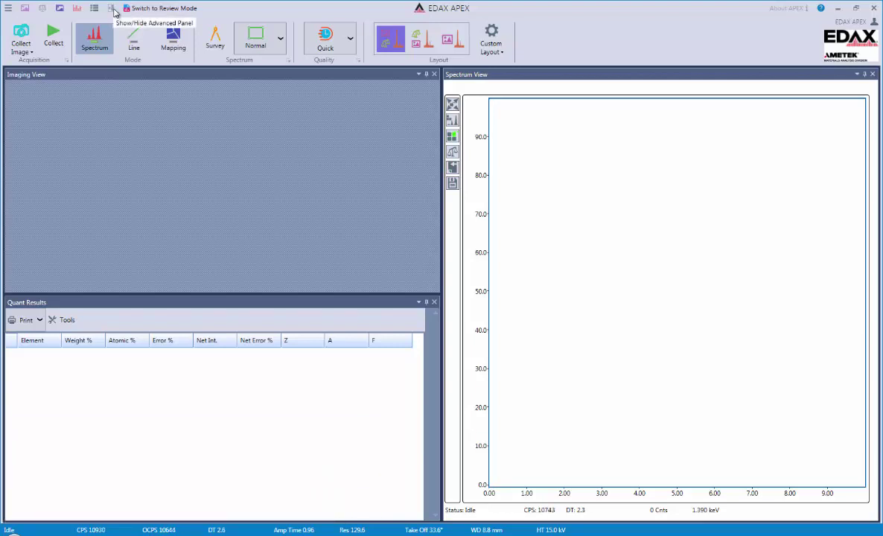
pyautogui.click(111, 9)
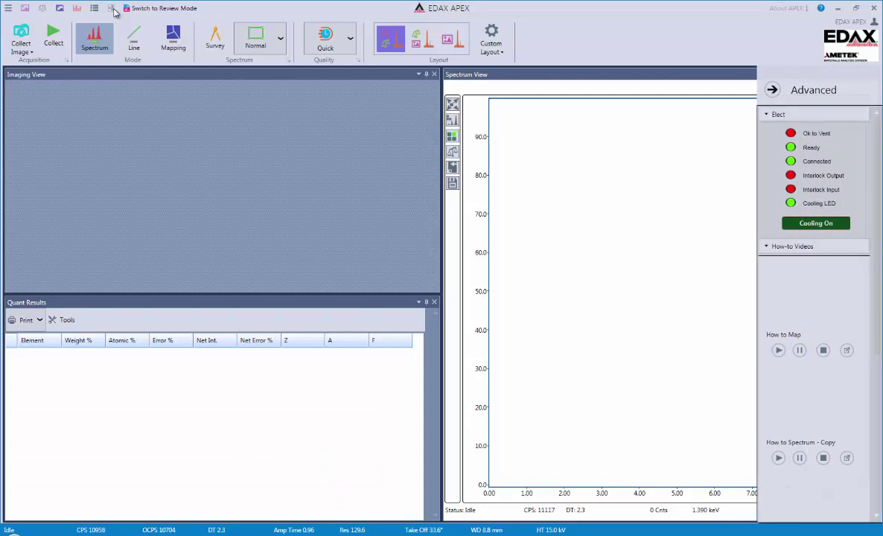
pyautogui.click(113, 9)
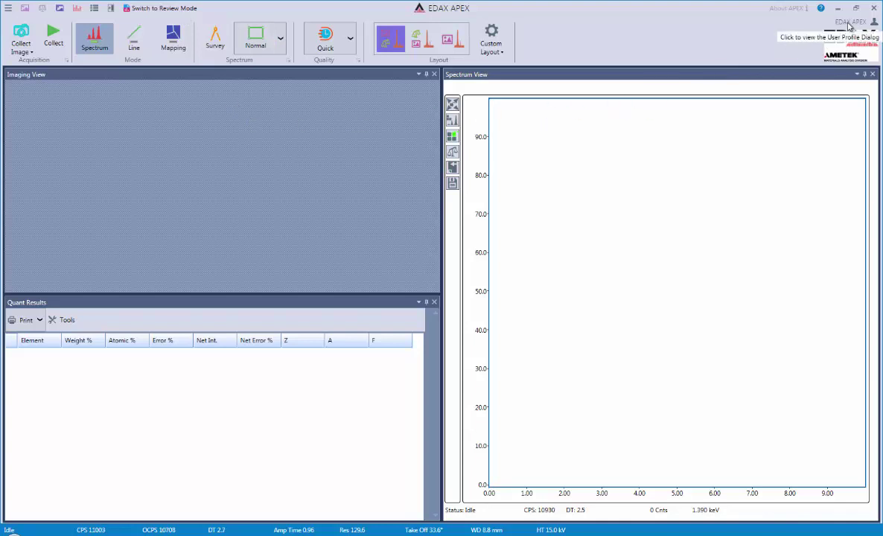
pyautogui.click(849, 27)
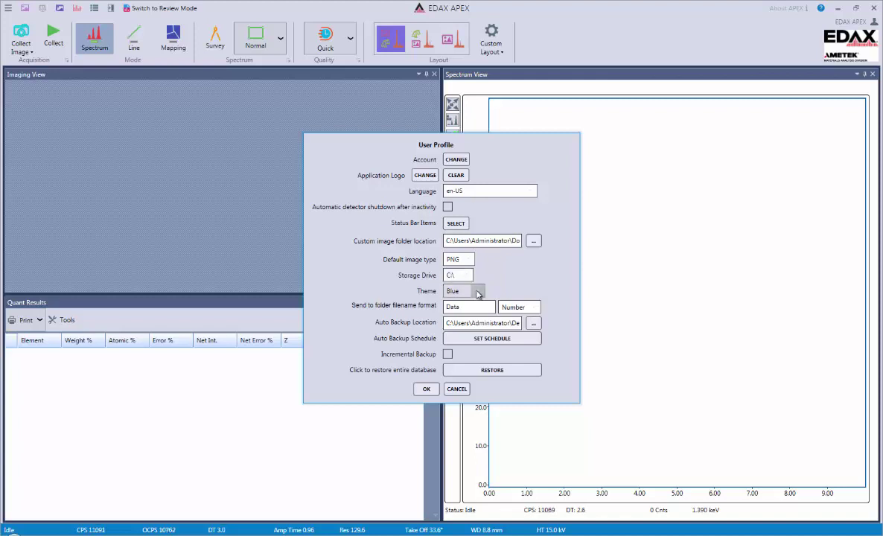
pyautogui.click(477, 293)
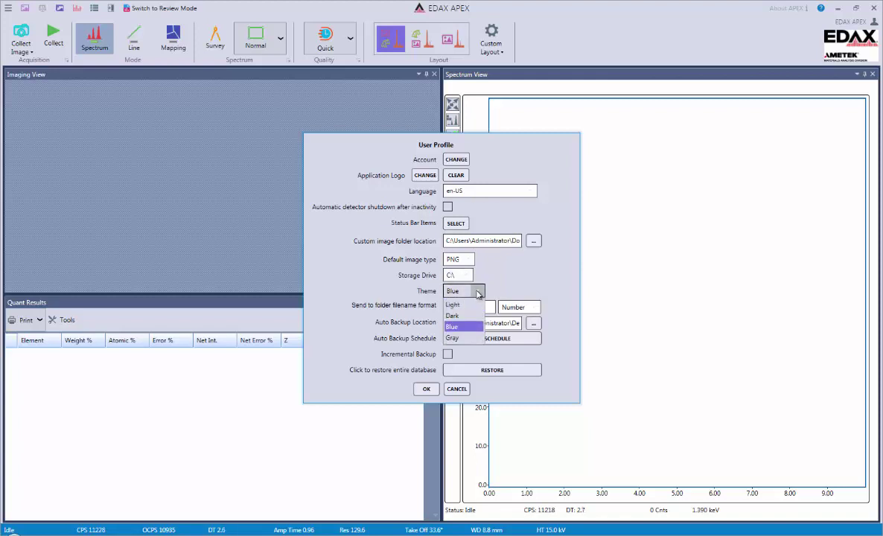
pyautogui.click(477, 293)
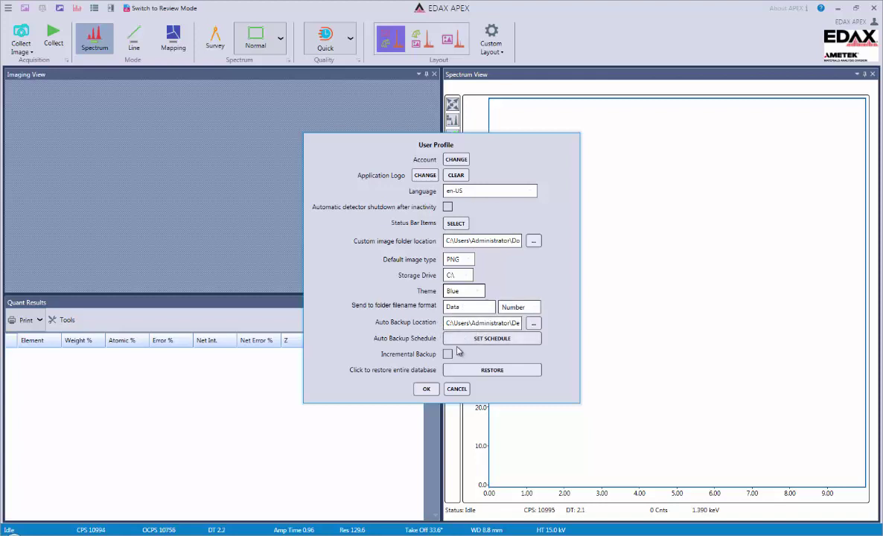
pyautogui.click(426, 389)
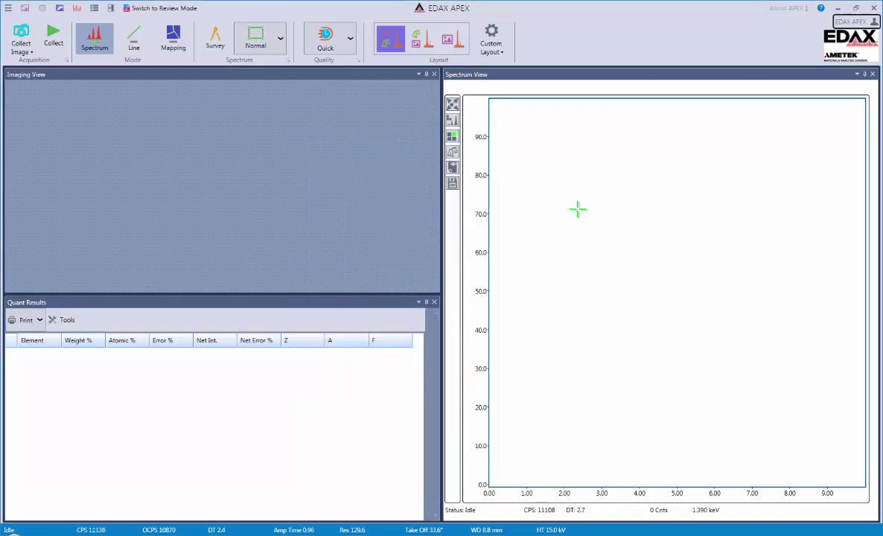
pyautogui.click(792, 10)
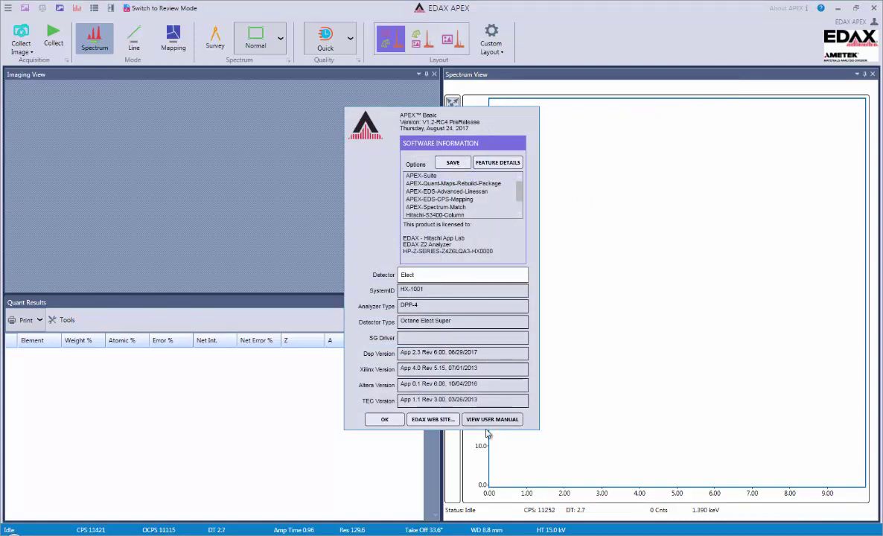
pyautogui.click(385, 421)
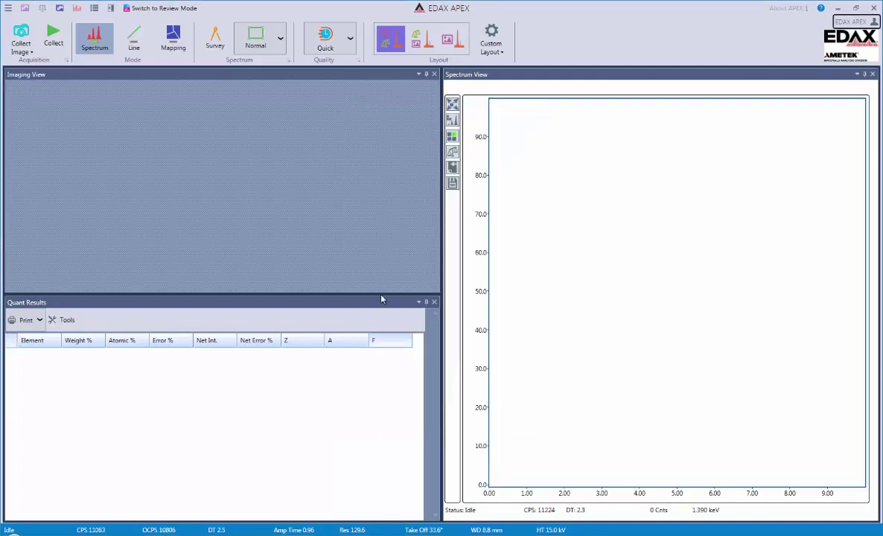
# Acquire an SEM image of the two rectangular pads and briefly check the image collection options
pyautogui.click(24, 39)
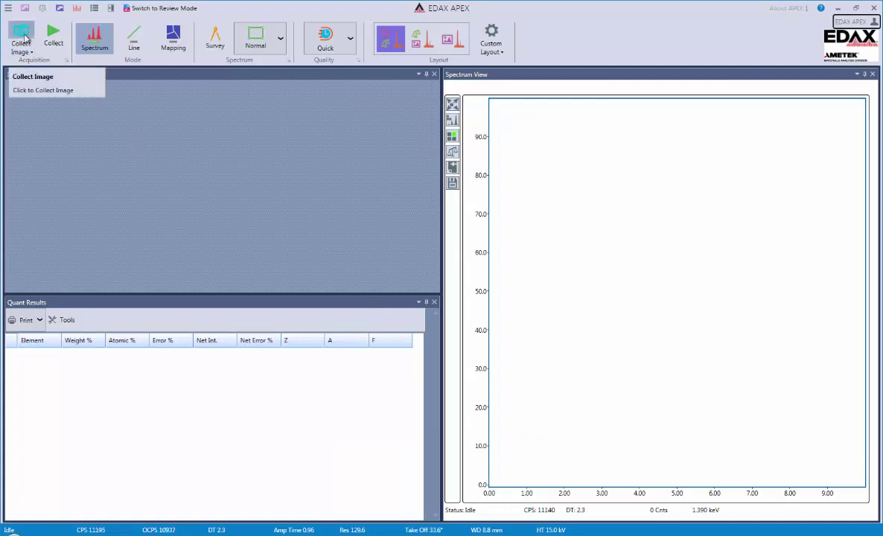
pyautogui.click(23, 35)
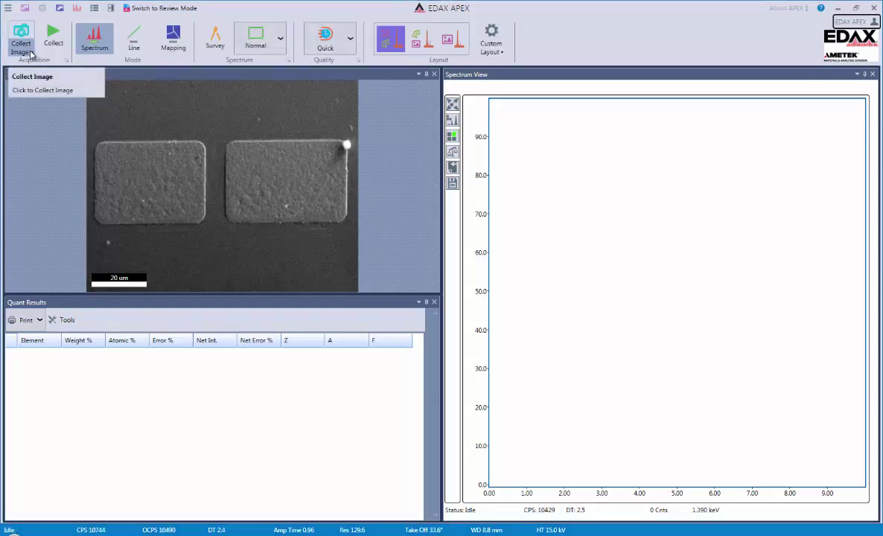
pyautogui.click(31, 54)
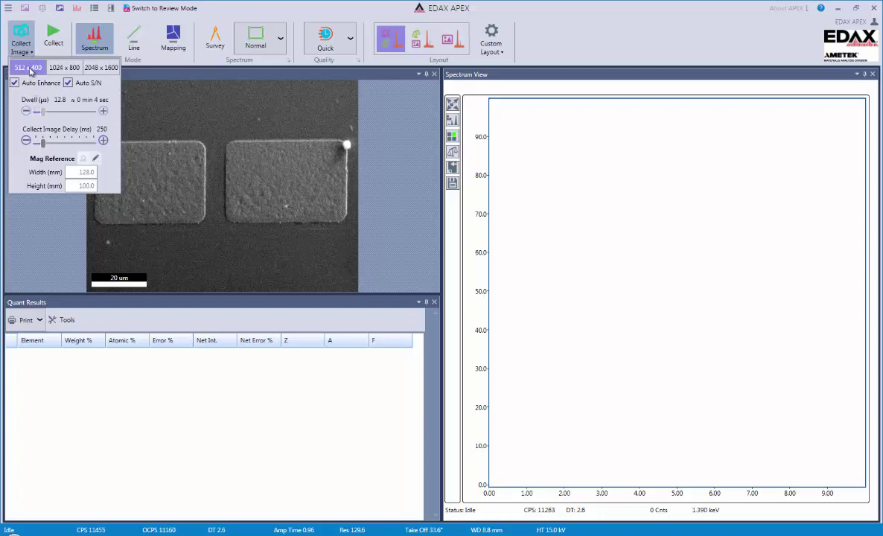
pyautogui.click(32, 54)
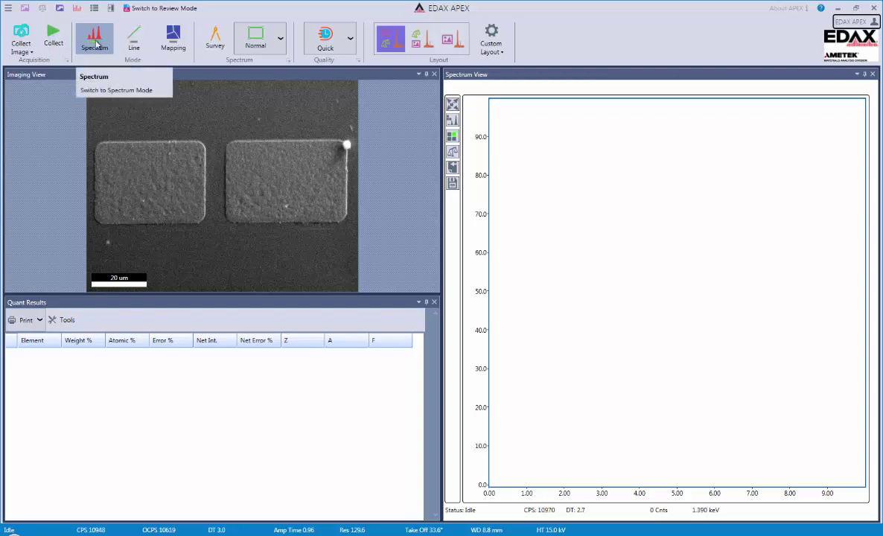
# Collect an EDS spectrum until Ga, As and Au peaks appear, then stop acquisition
pyautogui.click(52, 37)
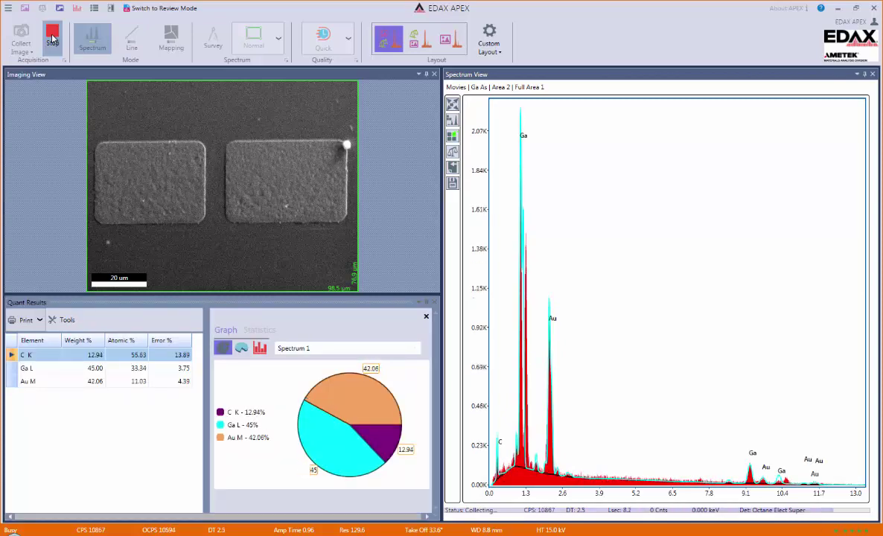
pyautogui.click(52, 37)
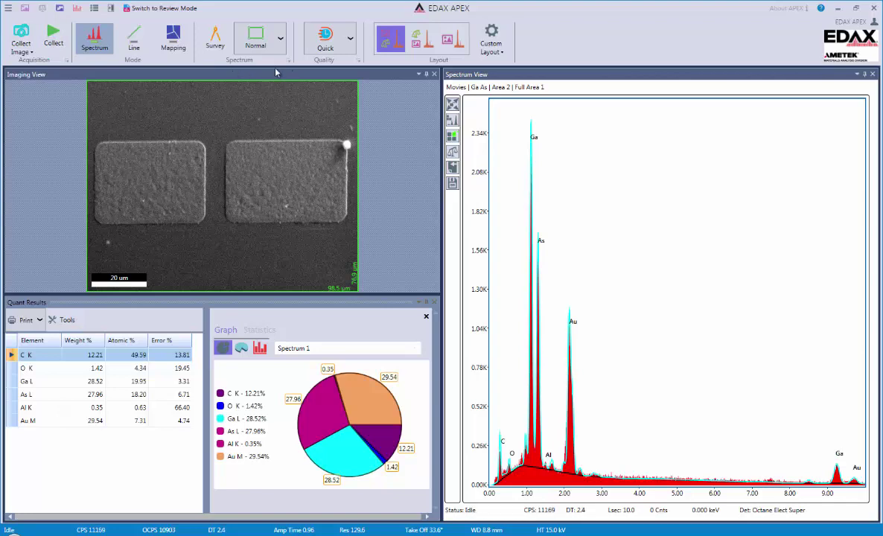
# In Normal drawing mode, place spot 1 above the left pad and draw rectangular area 2 inside it
pyautogui.click(282, 41)
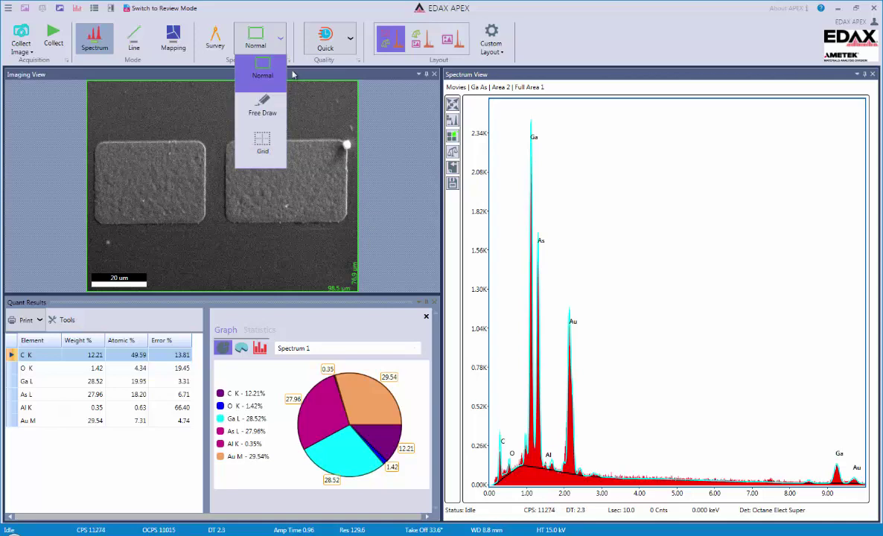
pyautogui.click(269, 68)
pyautogui.click(143, 101)
pyautogui.click(143, 109)
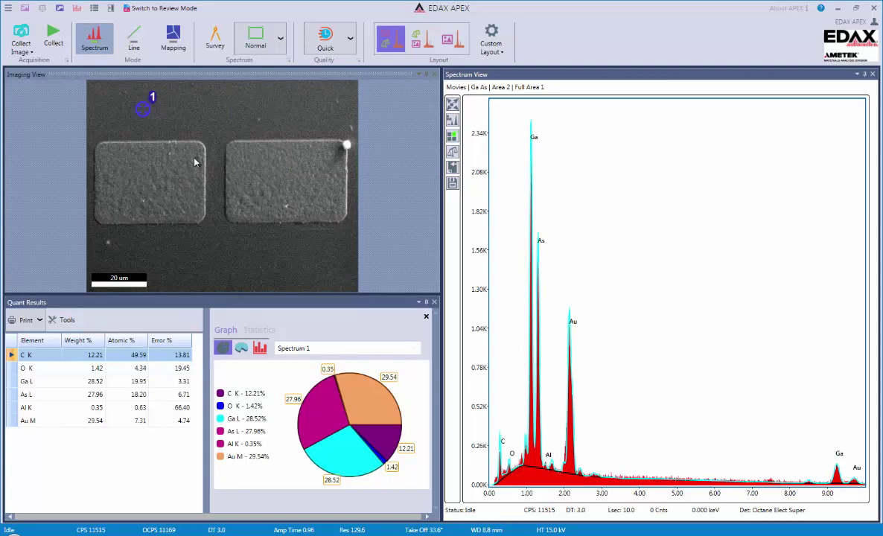
pyautogui.moveTo(117, 158); pyautogui.dragTo(189, 200)
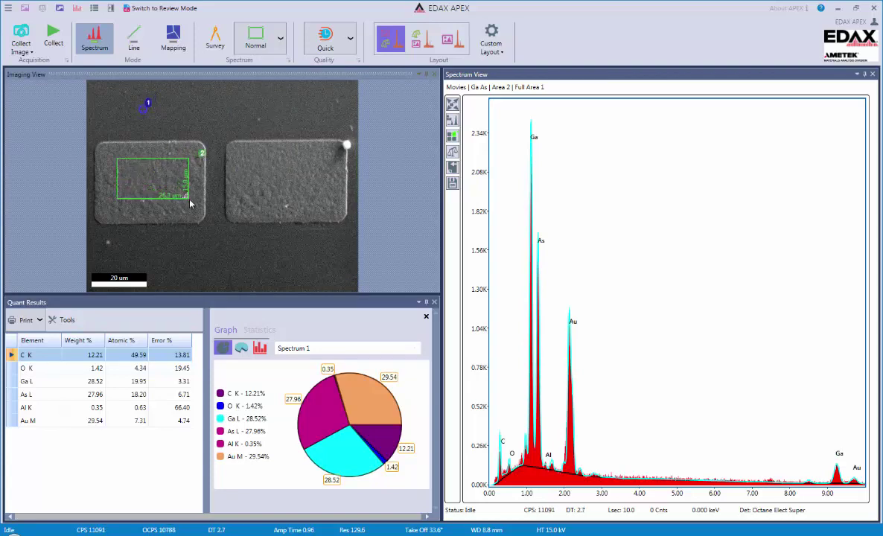
pyautogui.click(350, 39)
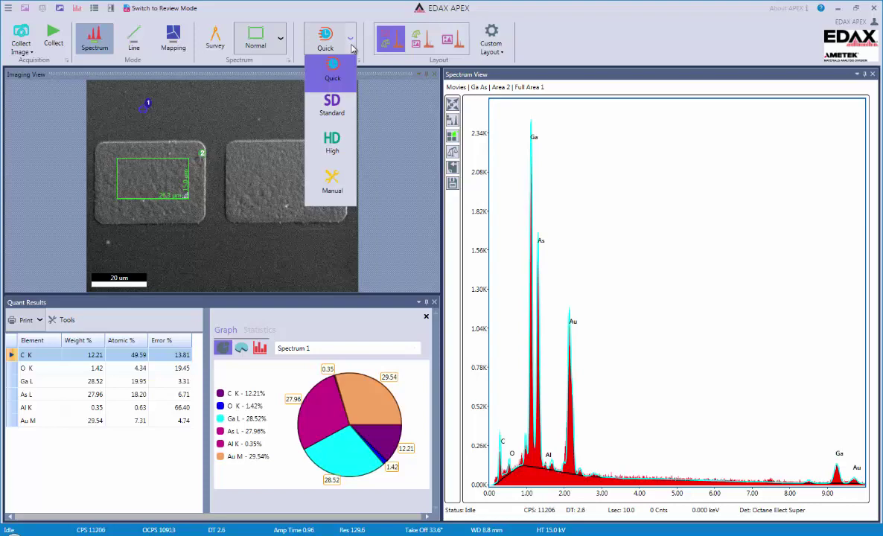
pyautogui.click(358, 56)
pyautogui.click(416, 49)
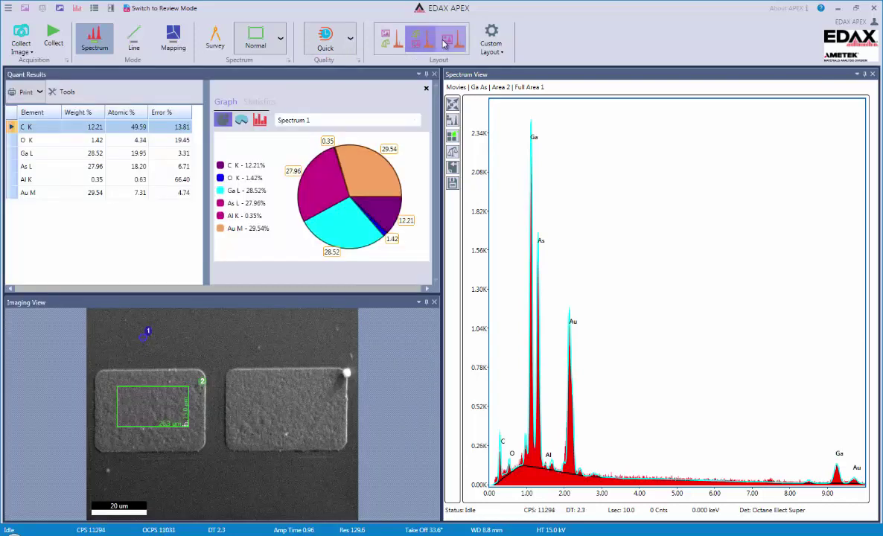
pyautogui.click(449, 45)
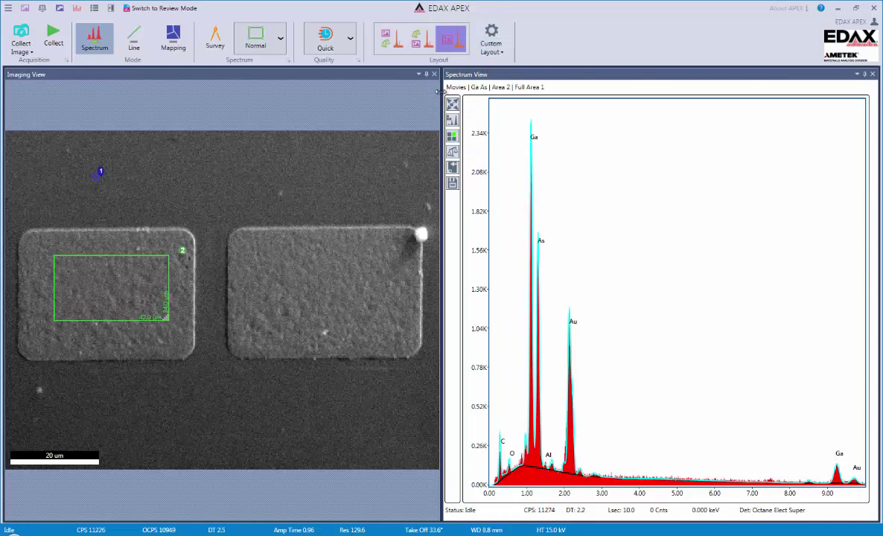
pyautogui.moveTo(439, 91); pyautogui.dragTo(364, 92)
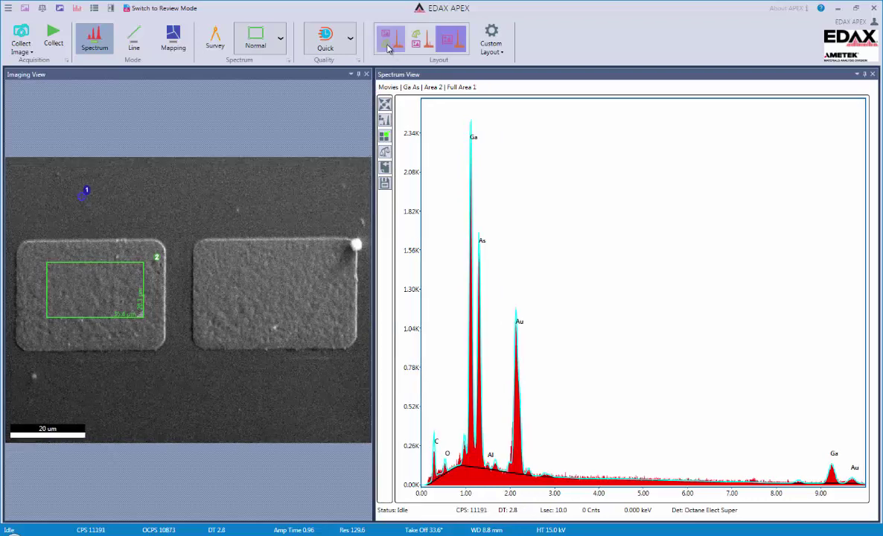
pyautogui.click(388, 45)
pyautogui.click(492, 46)
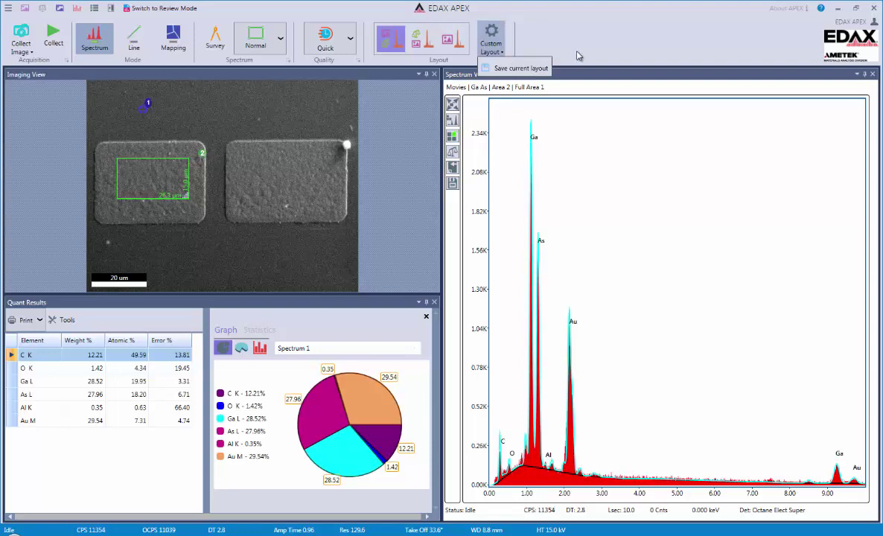
pyautogui.click(513, 67)
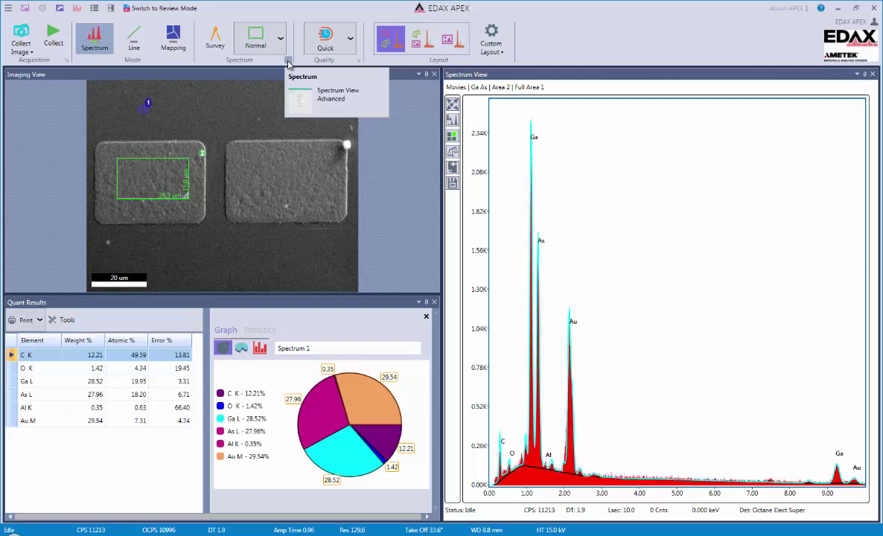
pyautogui.click(288, 63)
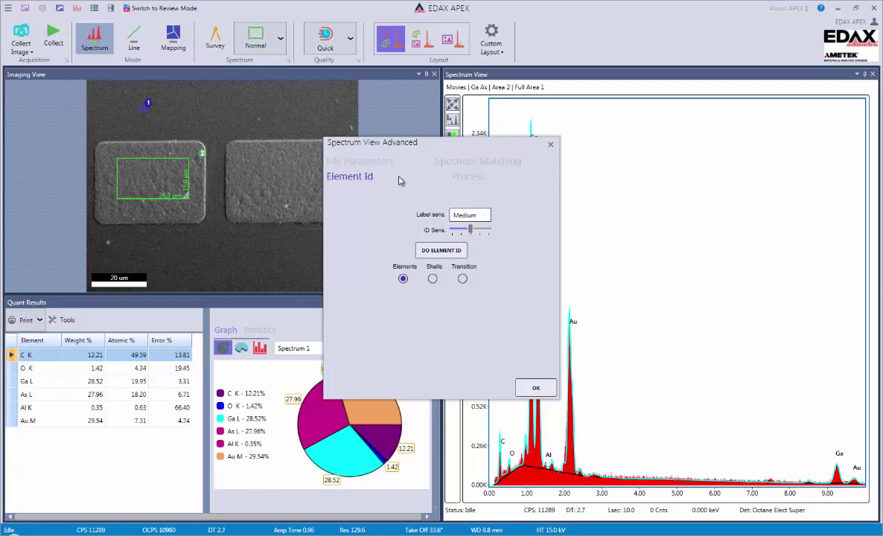
pyautogui.click(354, 162)
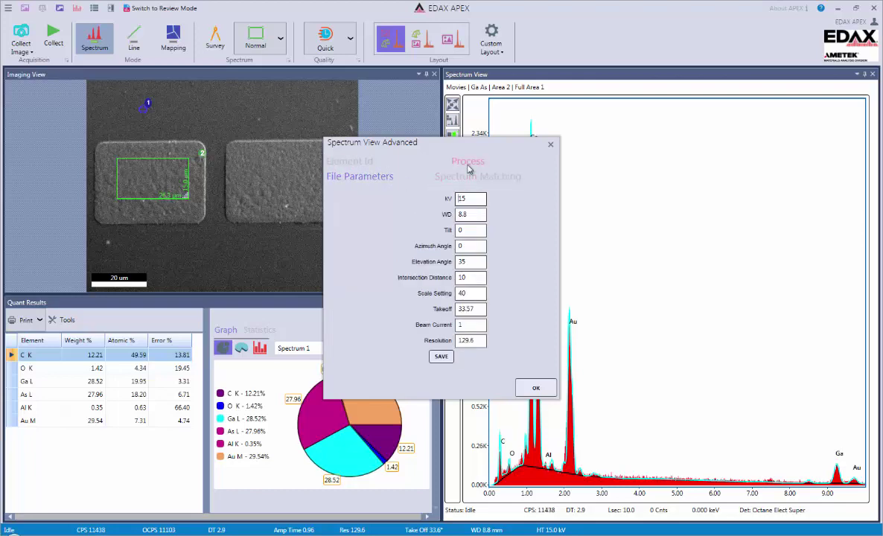
pyautogui.click(536, 388)
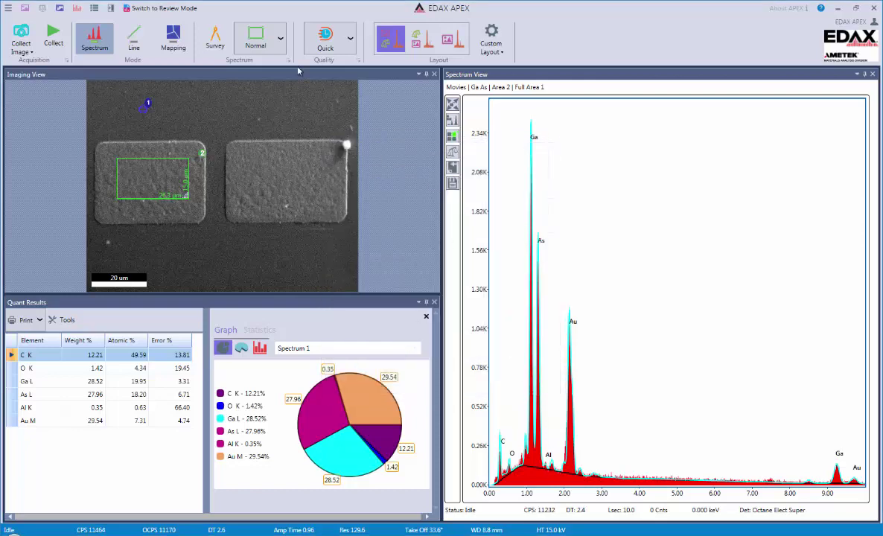
pyautogui.click(358, 61)
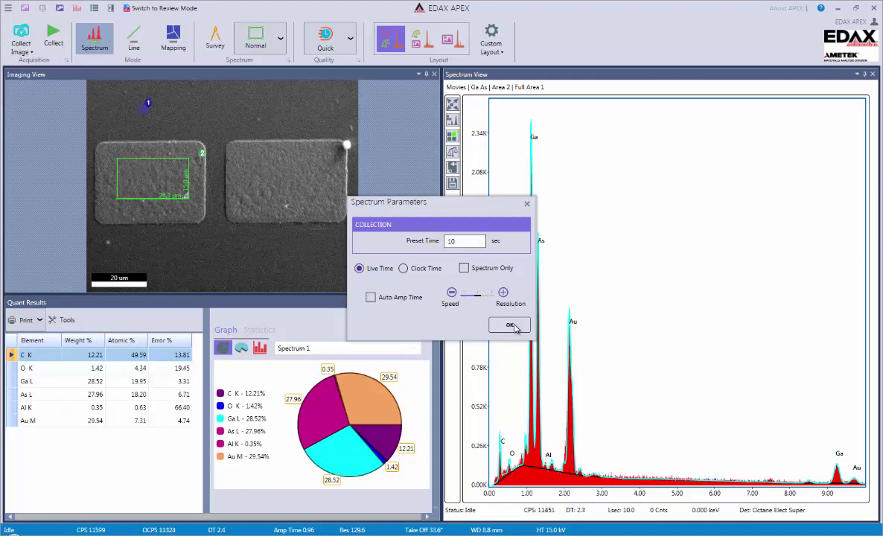
pyautogui.click(509, 324)
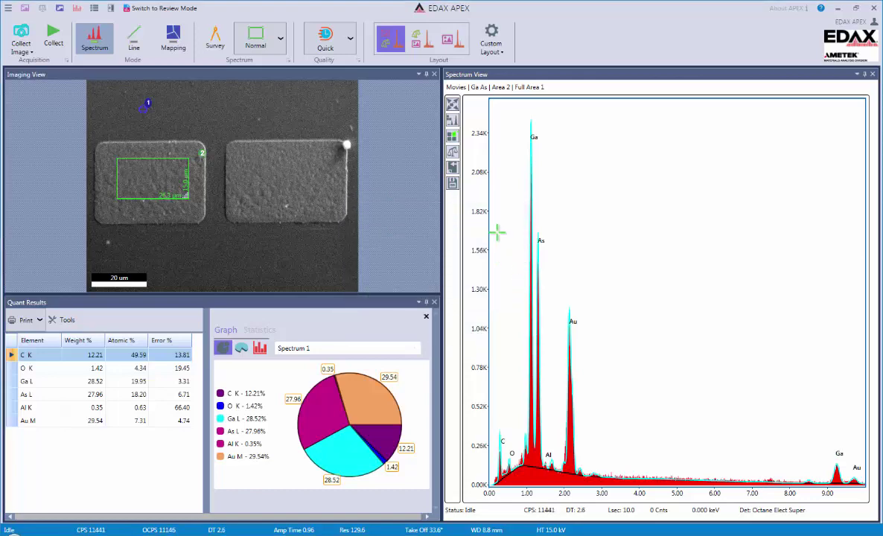